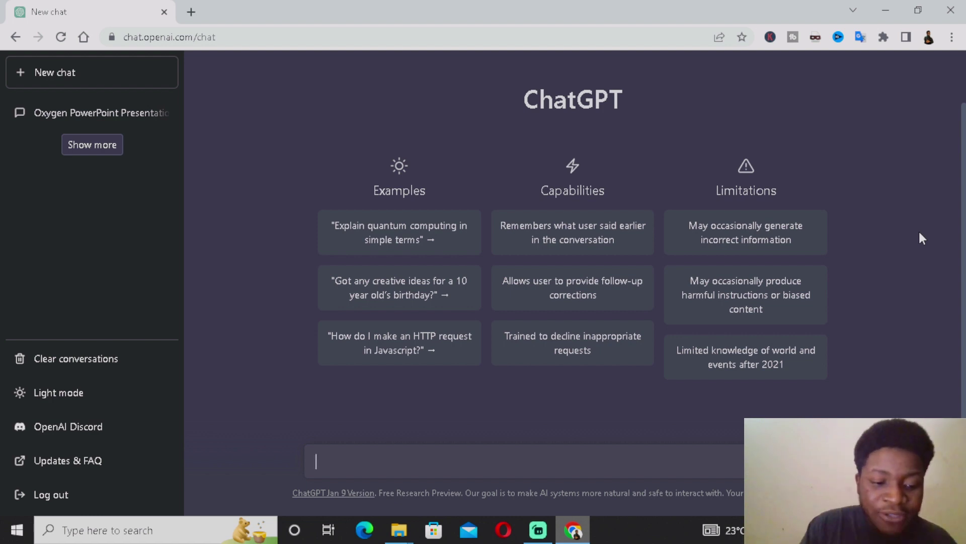
Submit the prompt "write me a narrative essay in first person about an accident".
text(write me a narrati)
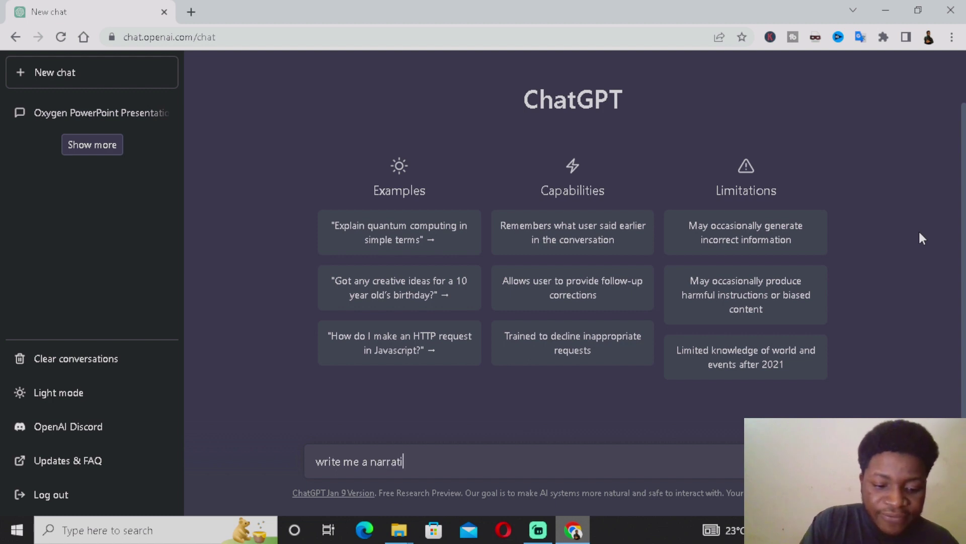
text(ve essay in first)
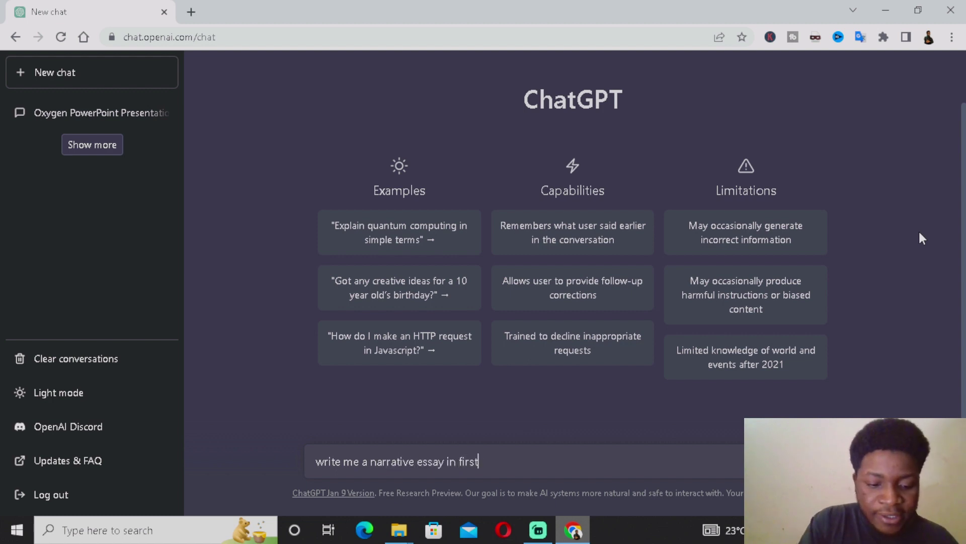
text( person )
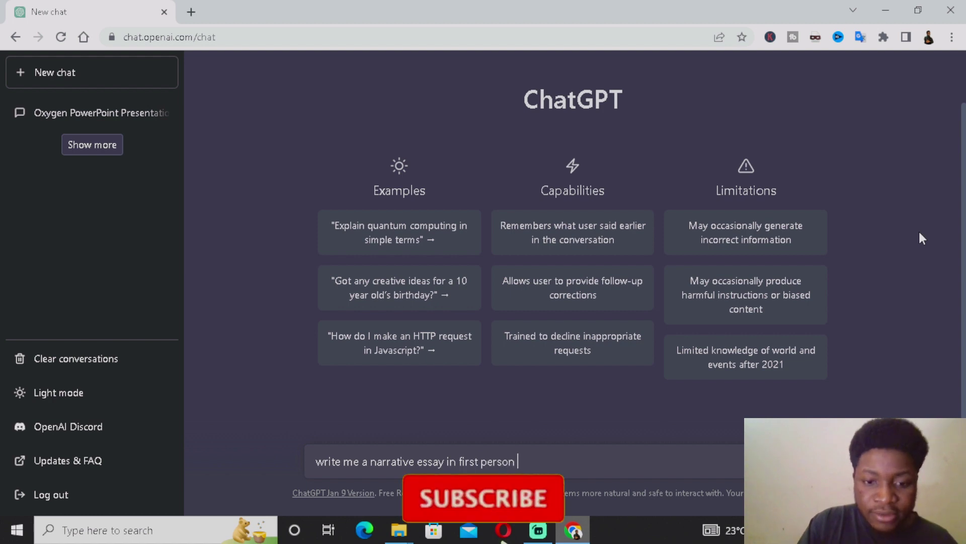
text(abo)
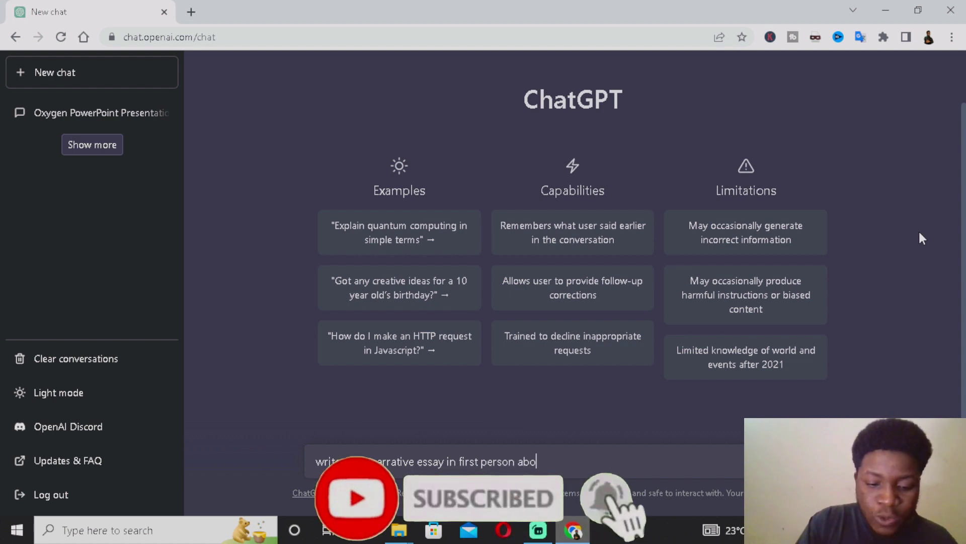
text(ut an accident)
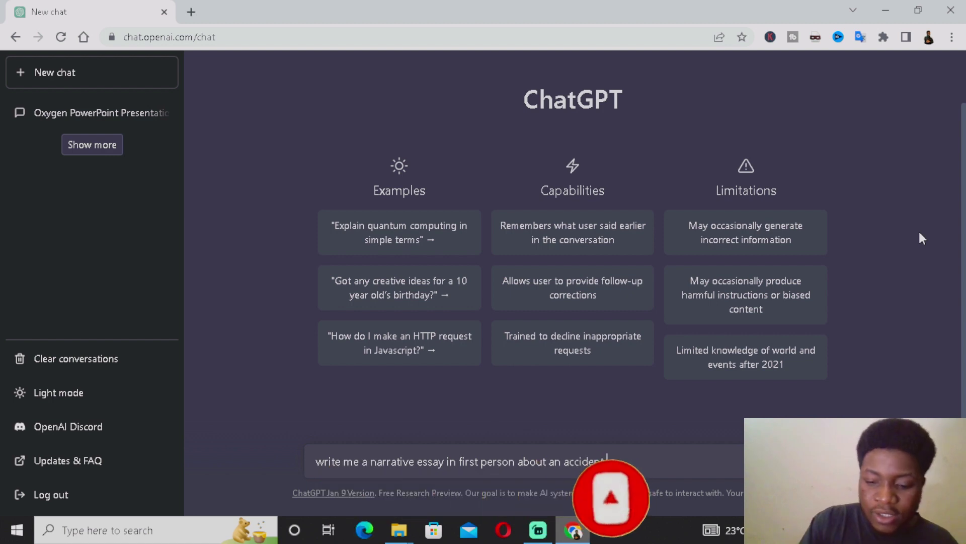
key(Return)
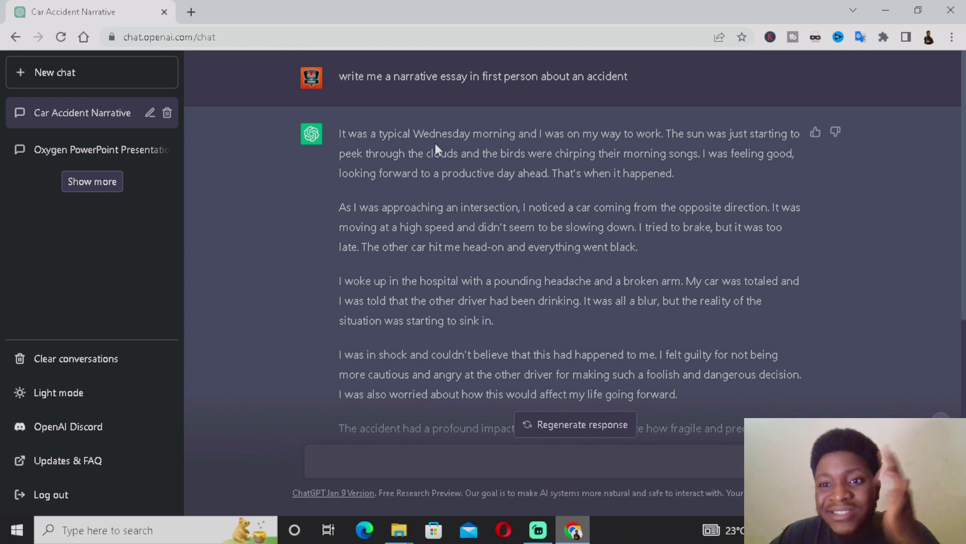
Copy the full text of the generated accident essay, then highlight the word "drinking" in its third paragraph.
scroll(481, 215, down, 3)
scroll(481, 215, up, 3)
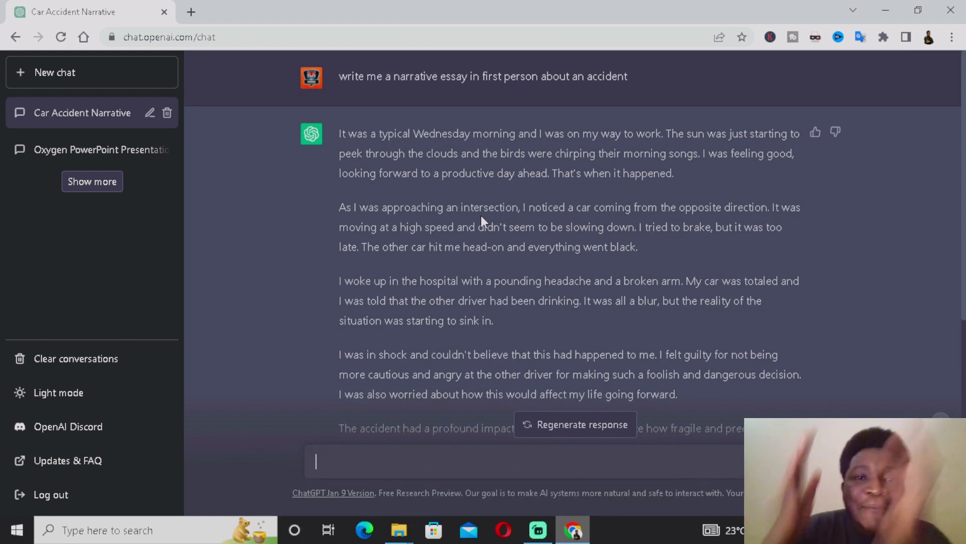
scroll(513, 203, down, 3)
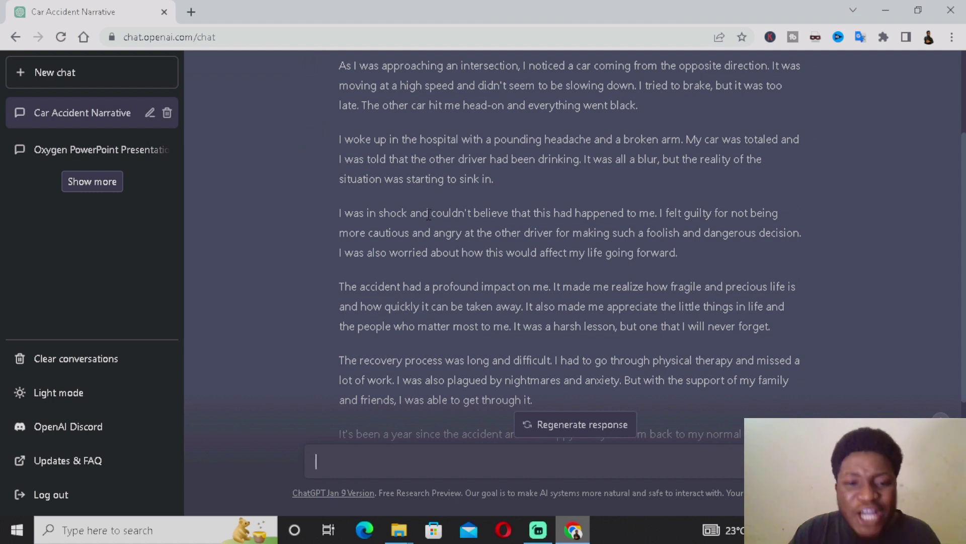
scroll(394, 179, up, 3)
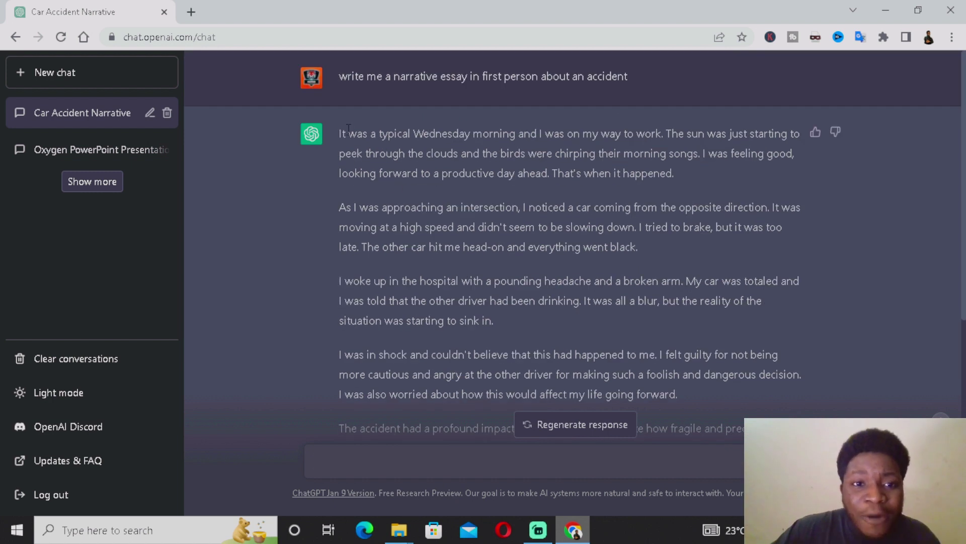
drag(348, 128, 867, 366)
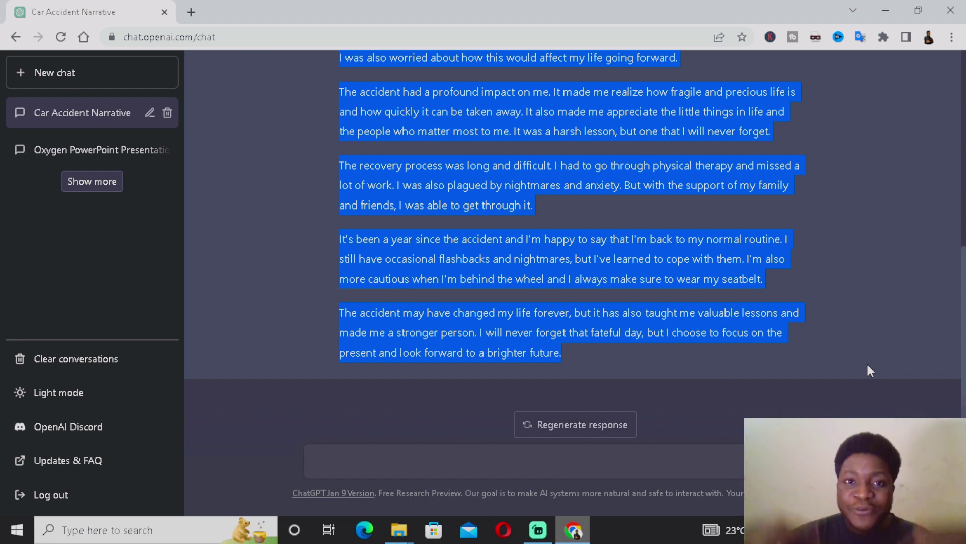
scroll(594, 312, up, 4)
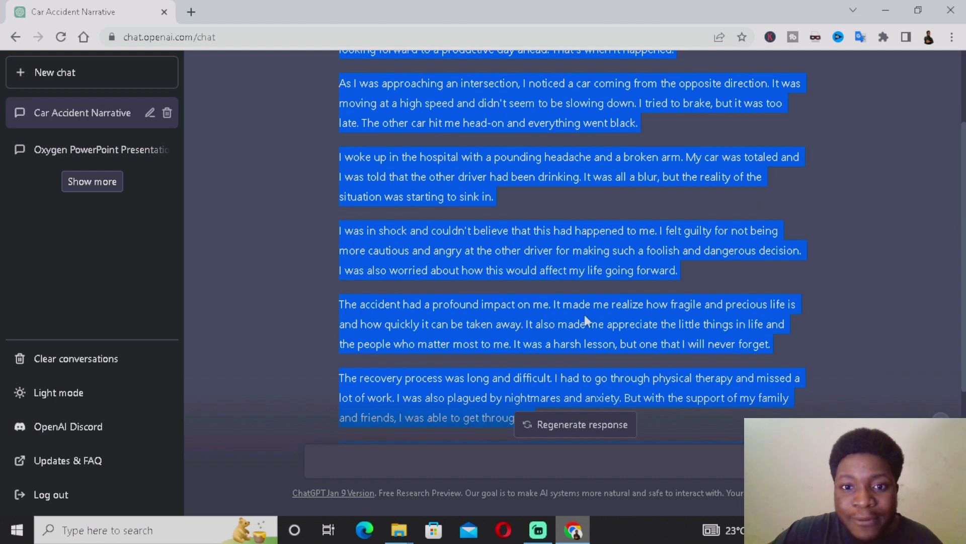
click(498, 176)
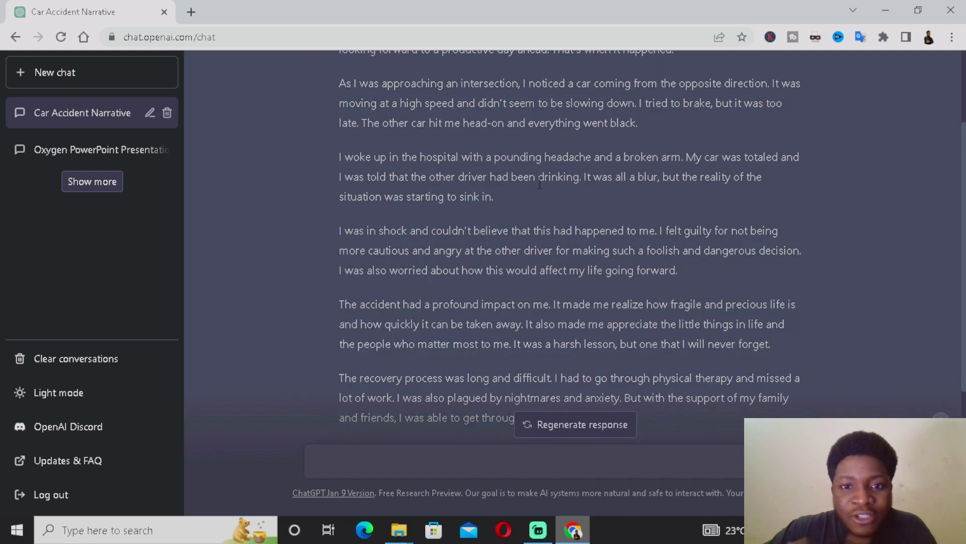
drag(538, 177, 581, 182)
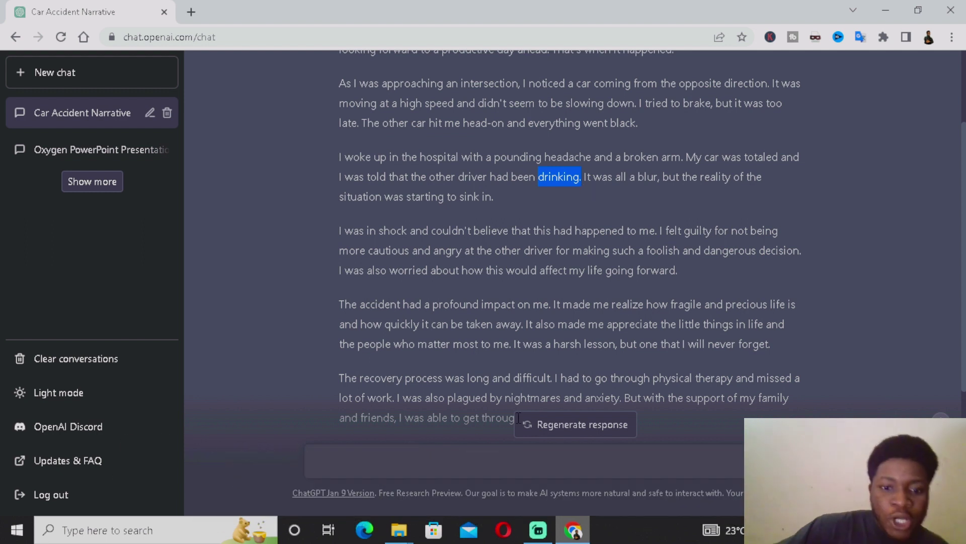
Search the computer for "note" and open Notepad with a blank document.
click(151, 530)
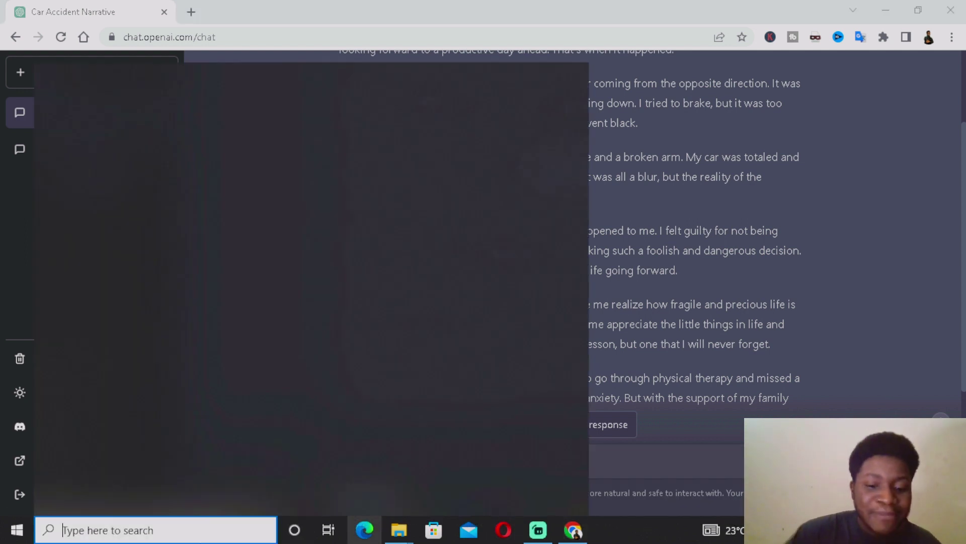
text(mi)
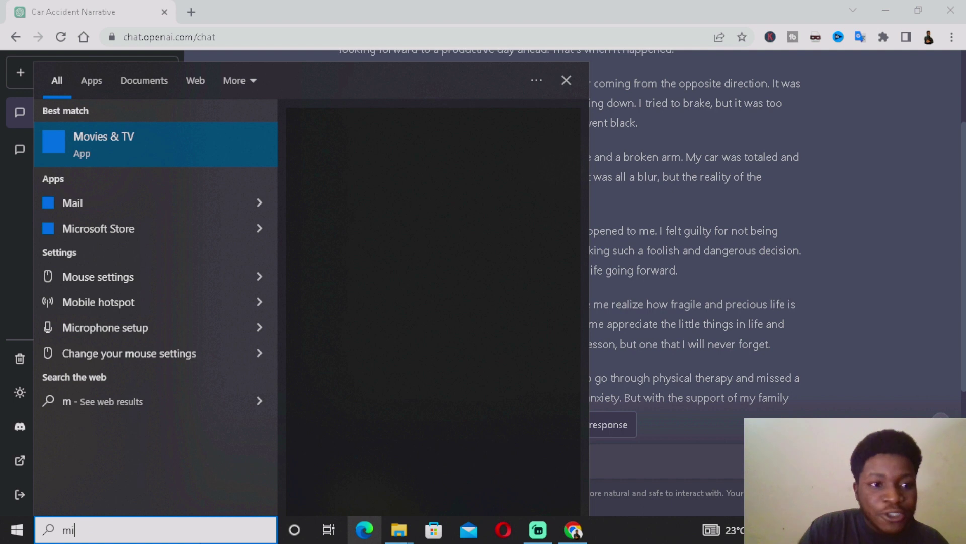
key(BackSpace)
key(BackSpace)
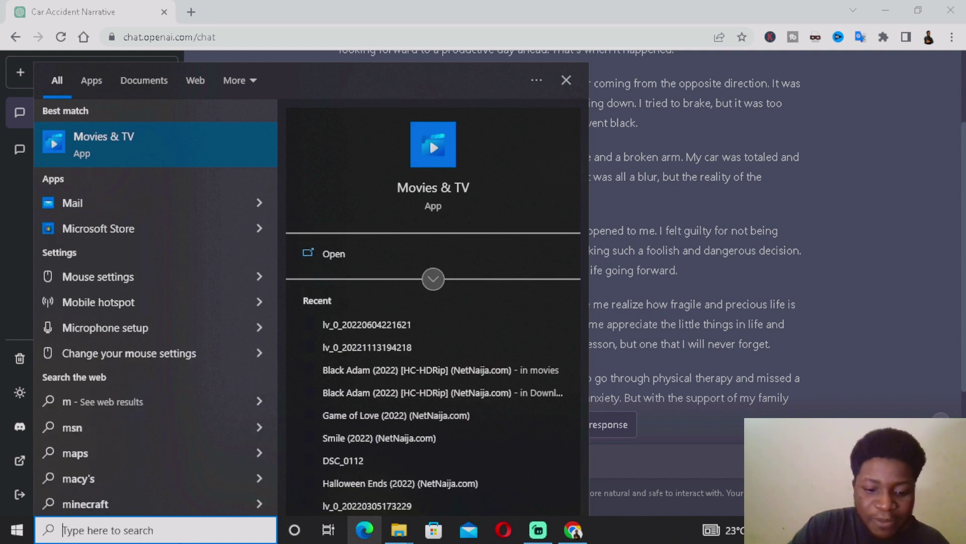
text(note)
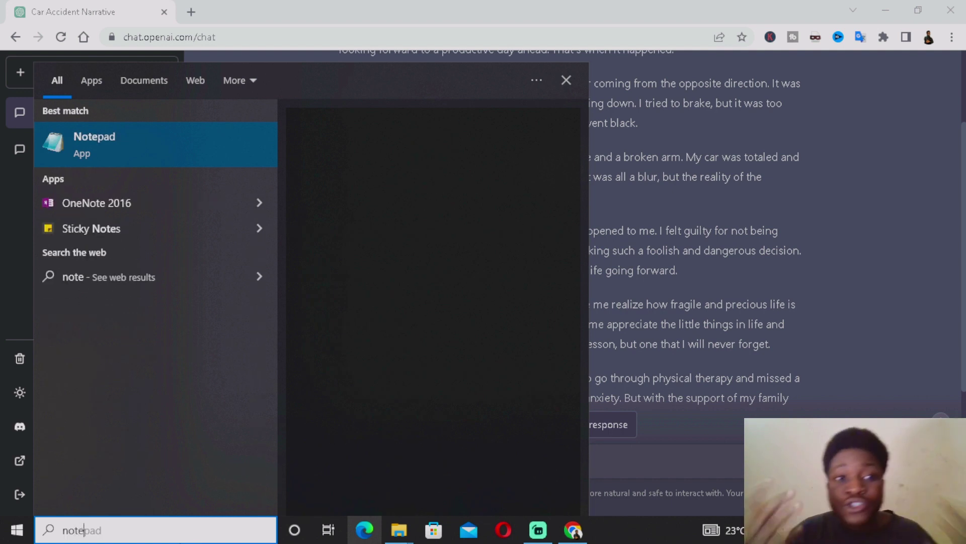
key(Return)
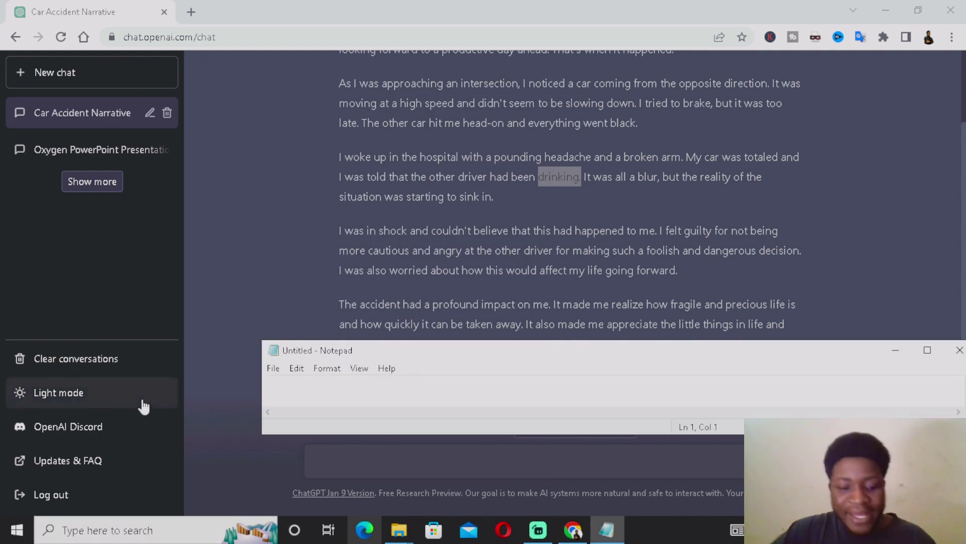
Paste the copied essay into the maximized Notepad window and replace "drinking" with "smoking" in the third paragraph.
scroll(374, 181, up, 2)
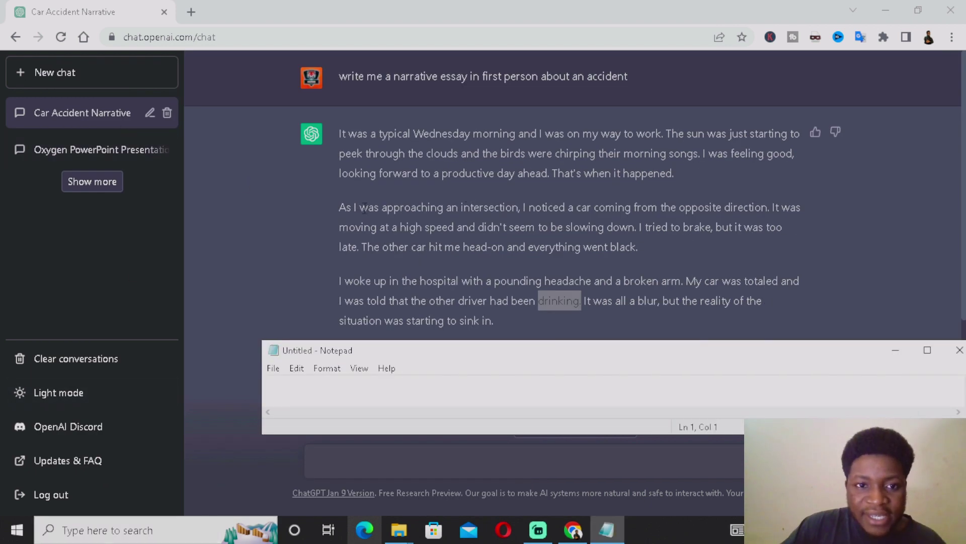
key(ctrl+v)
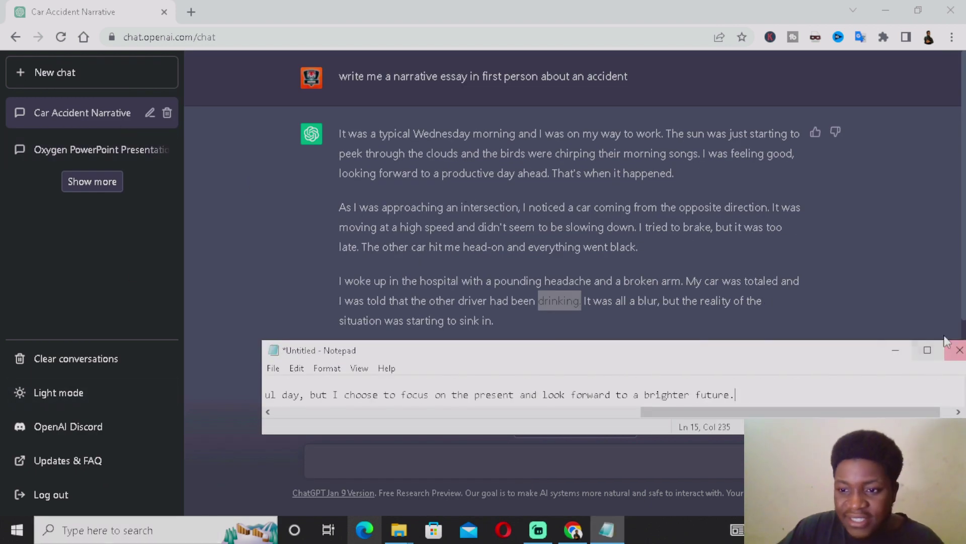
click(927, 350)
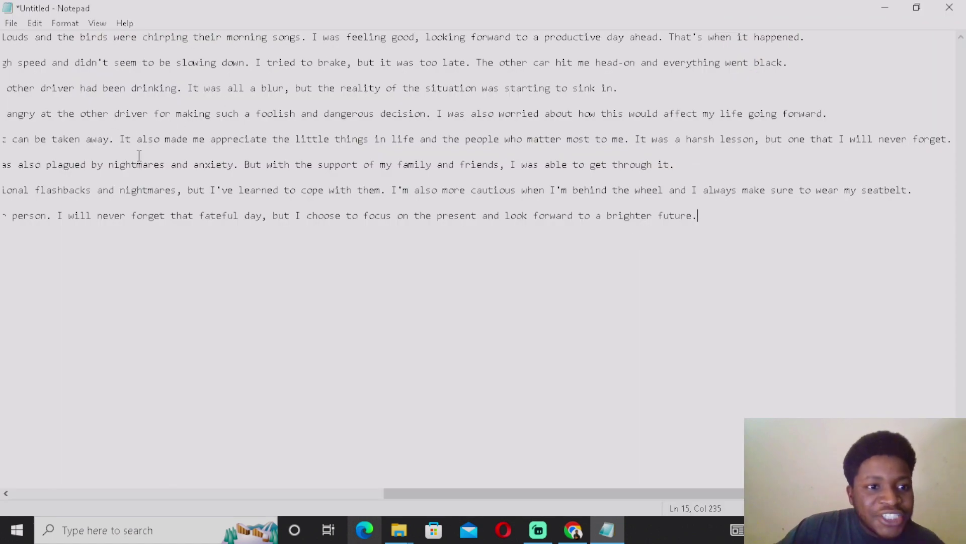
drag(179, 95, 133, 96)
text(smoking)
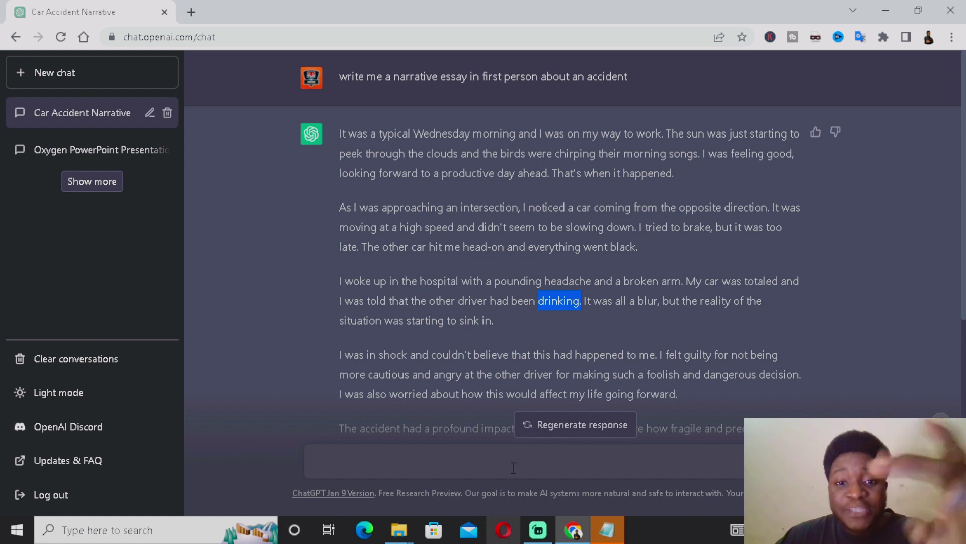
Switch back to the ChatGPT conversation and submit the follow-up request "make it longer" for the accident essay.
scroll(554, 258, down, 6)
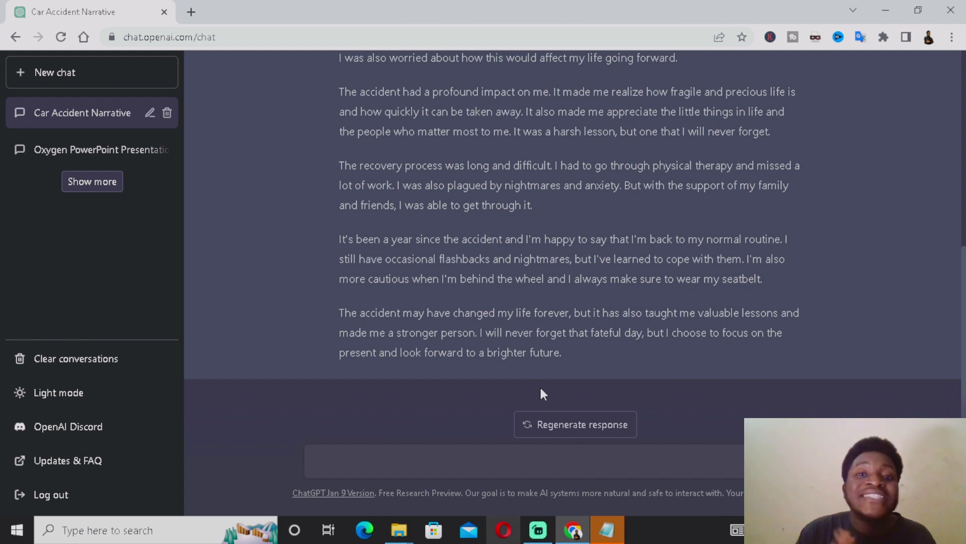
click(499, 455)
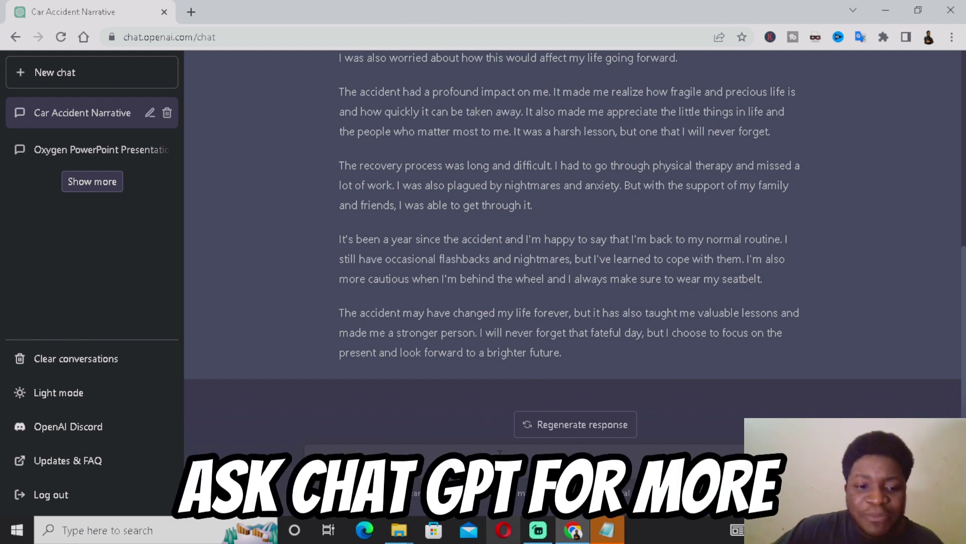
text(make )
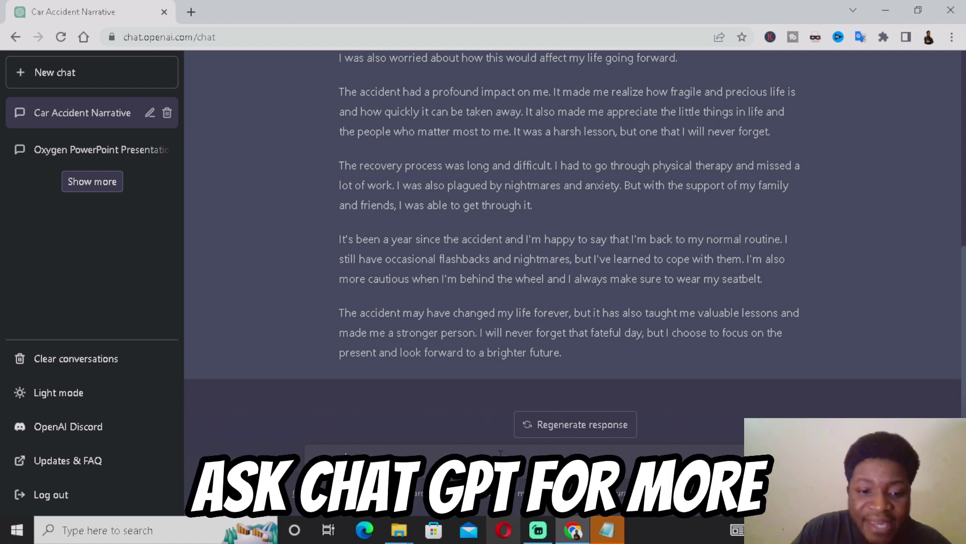
text(it longe)
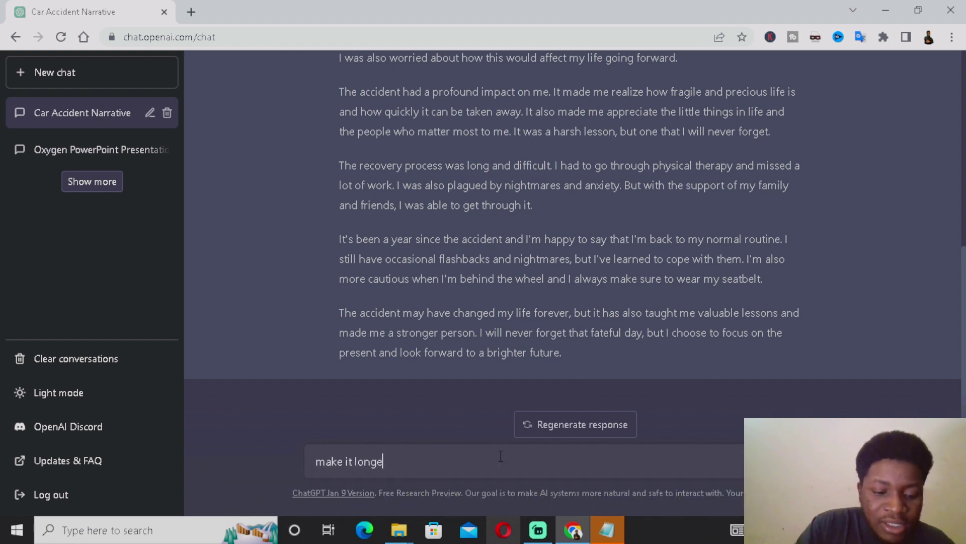
text(r)
key(Return)
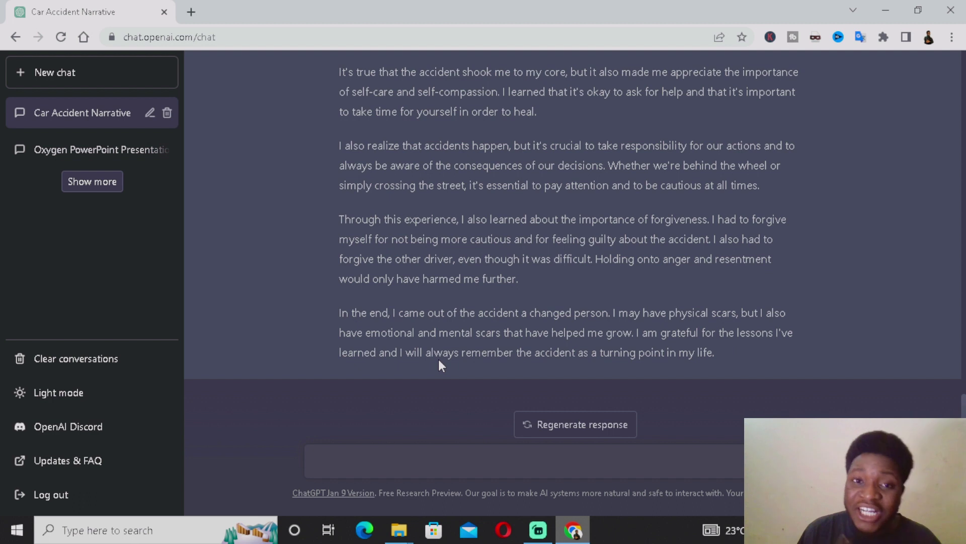
Submit the prompt "write me a presentation in form of powerpoint slides about oxygen".
text(write me a presen)
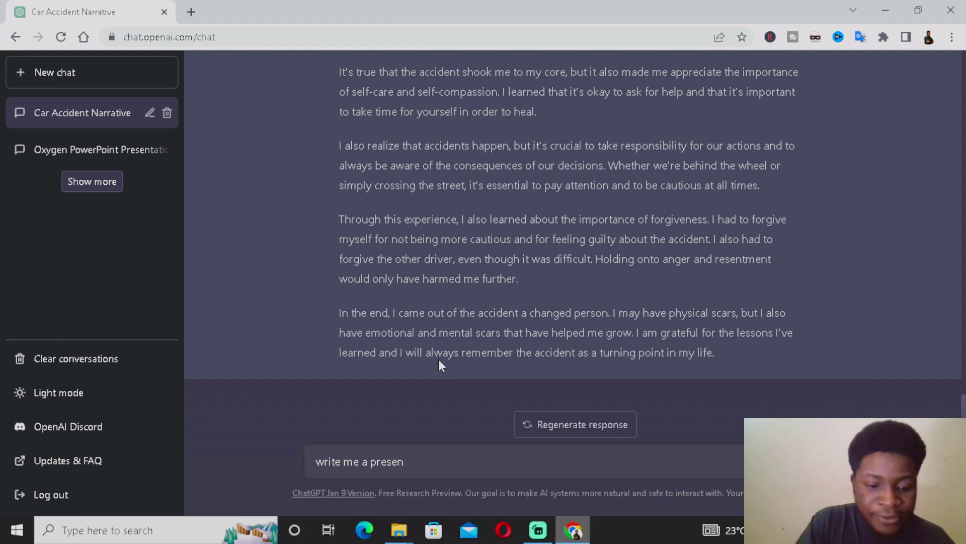
text(tation i)
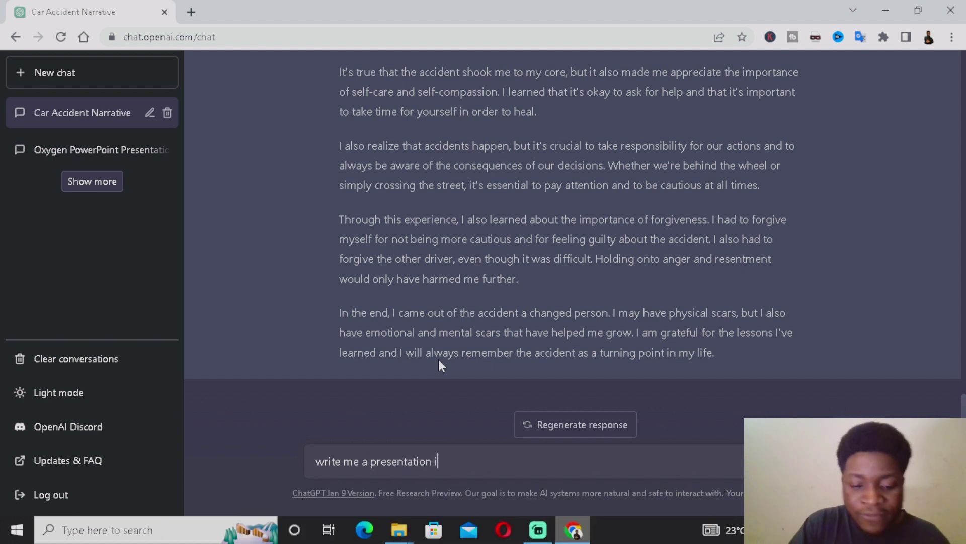
text(n form ogf)
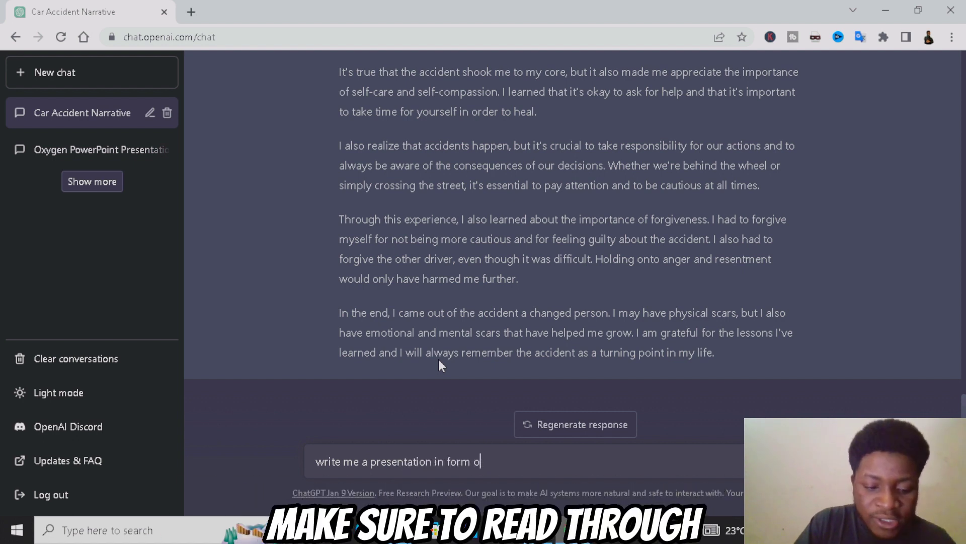
key(BackSpace)
key(BackSpace)
key(BackSpace)
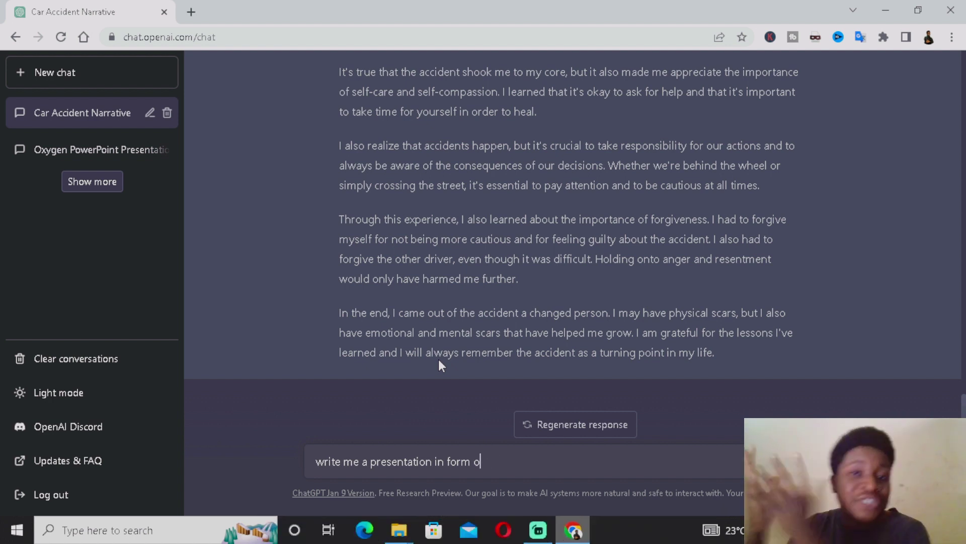
text(f powerpo)
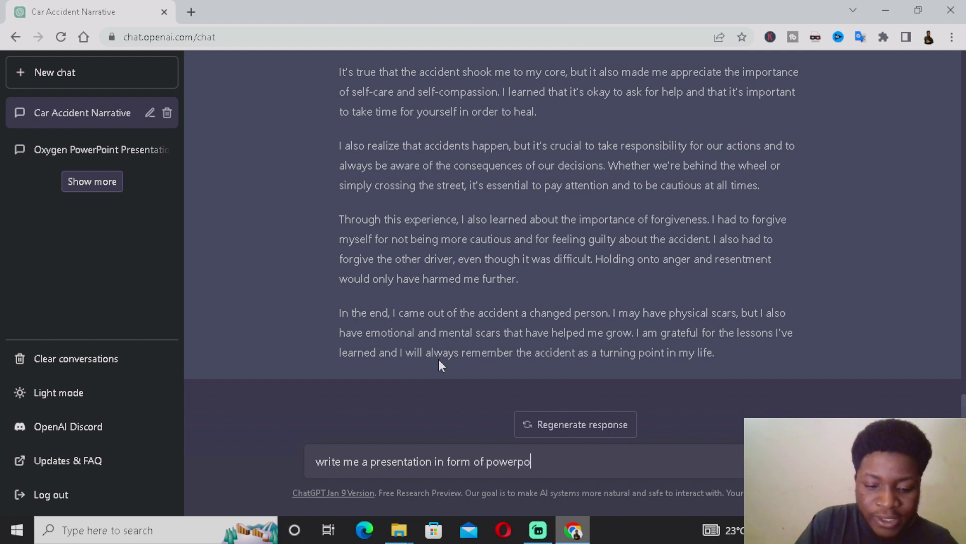
text(int )
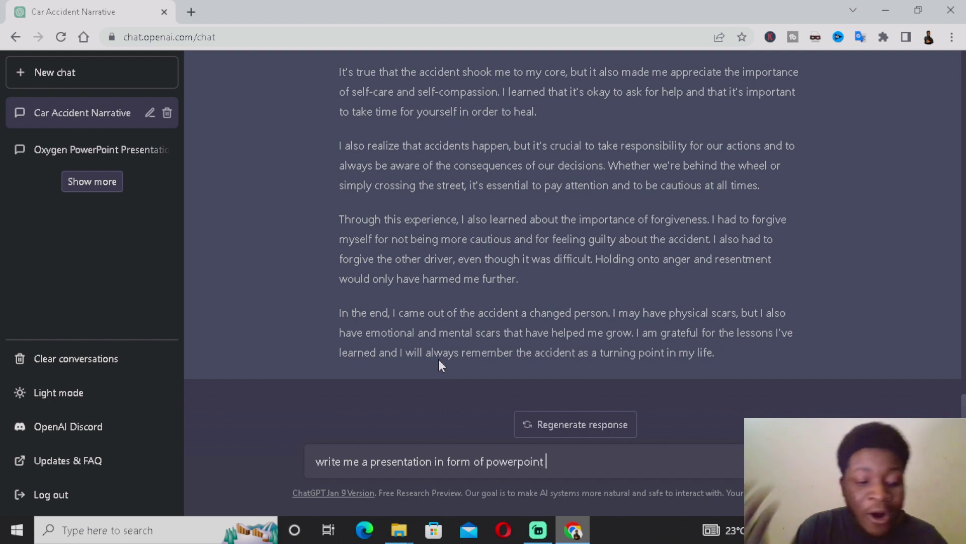
text(slides )
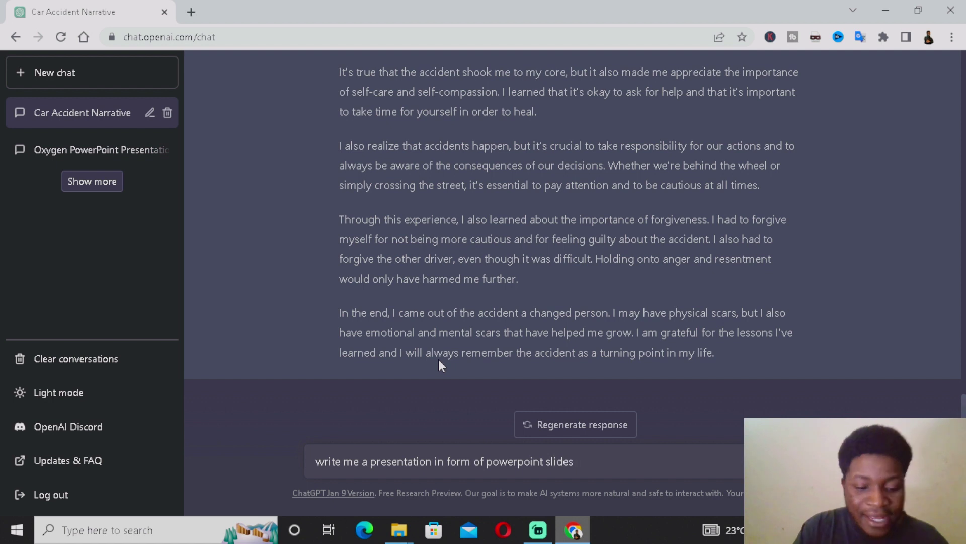
text(about oxygen)
key(Return)
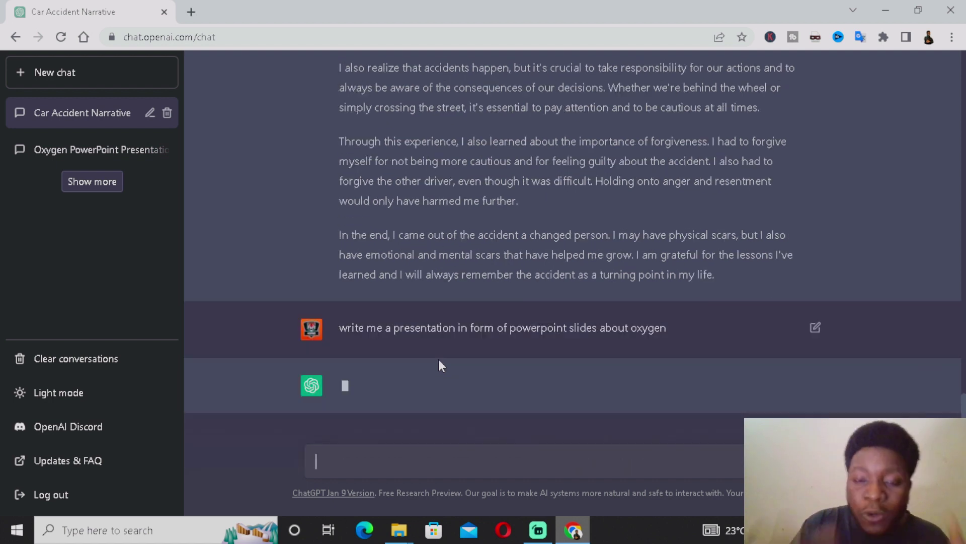
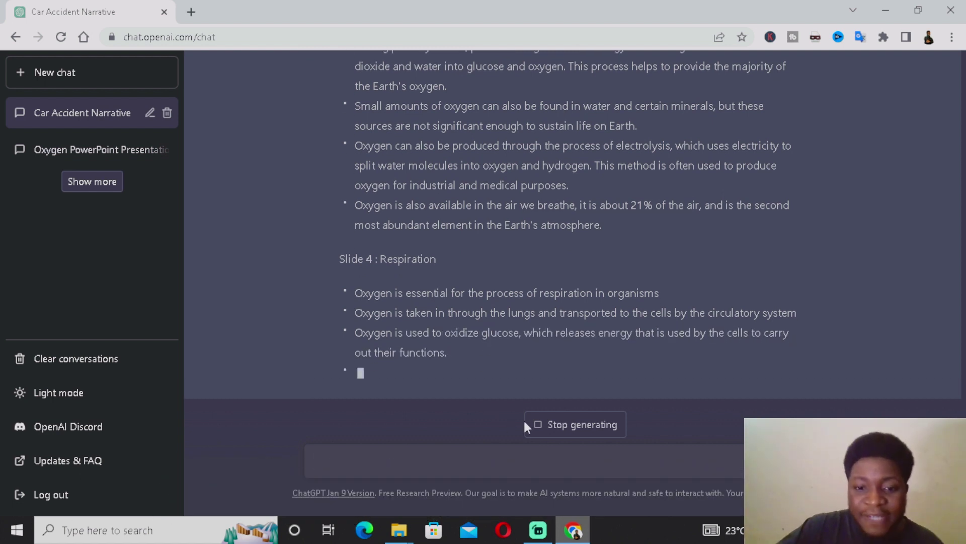
Stop generating the oxygen slides and submit the prompt "write me a report writing on governmet of germany".
click(571, 420)
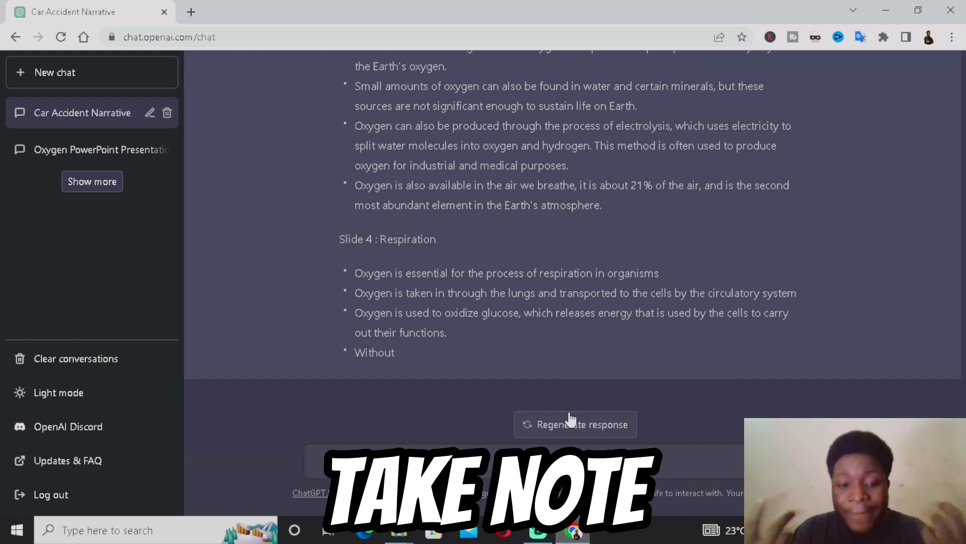
click(632, 456)
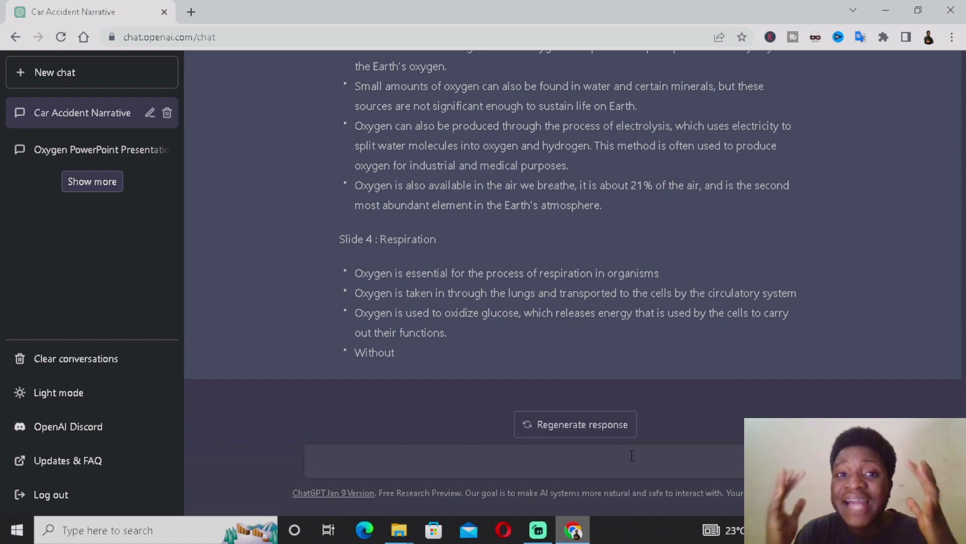
text(wr)
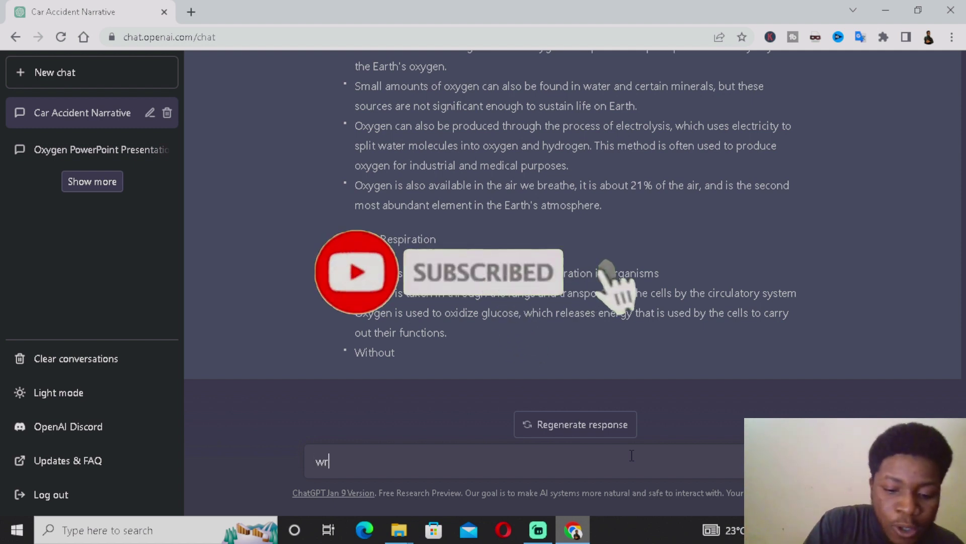
text(ite me a )
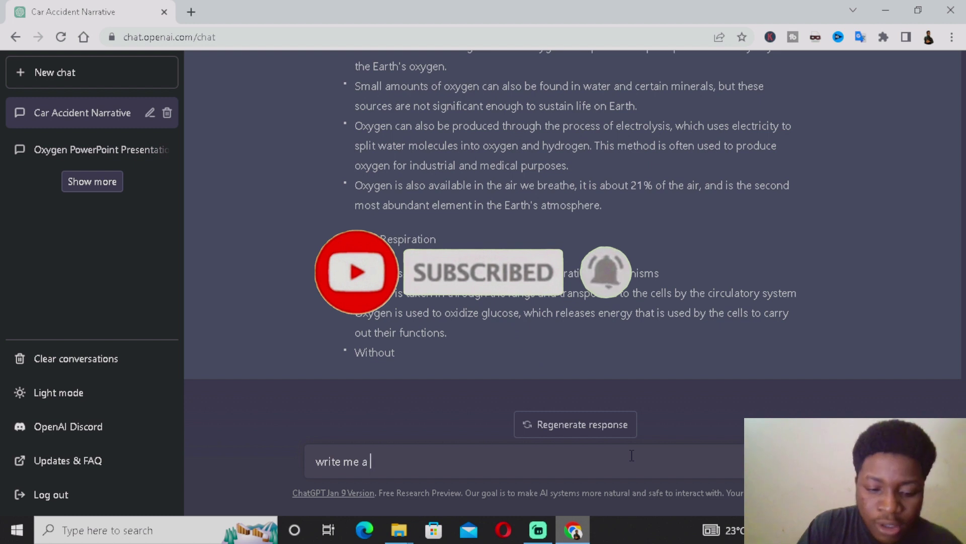
text(repo)
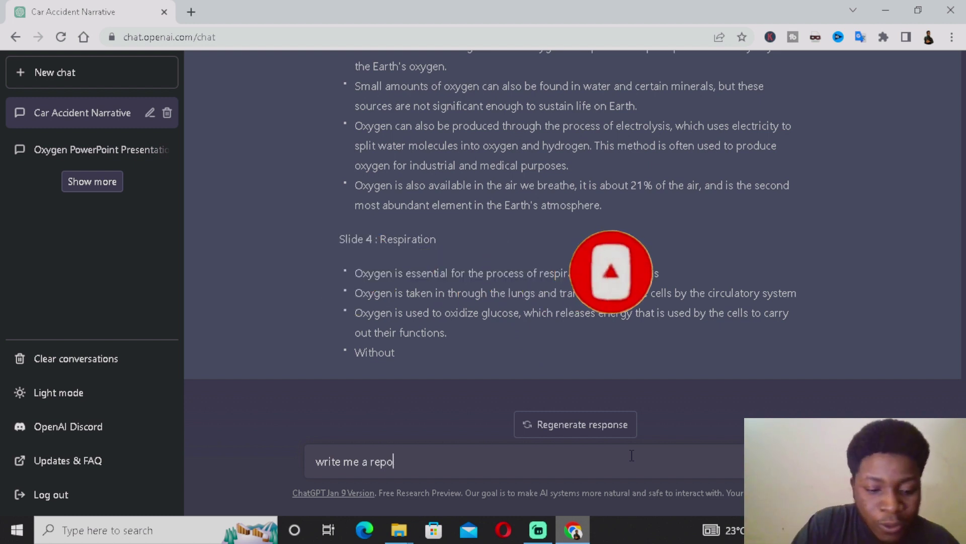
text(rt wr)
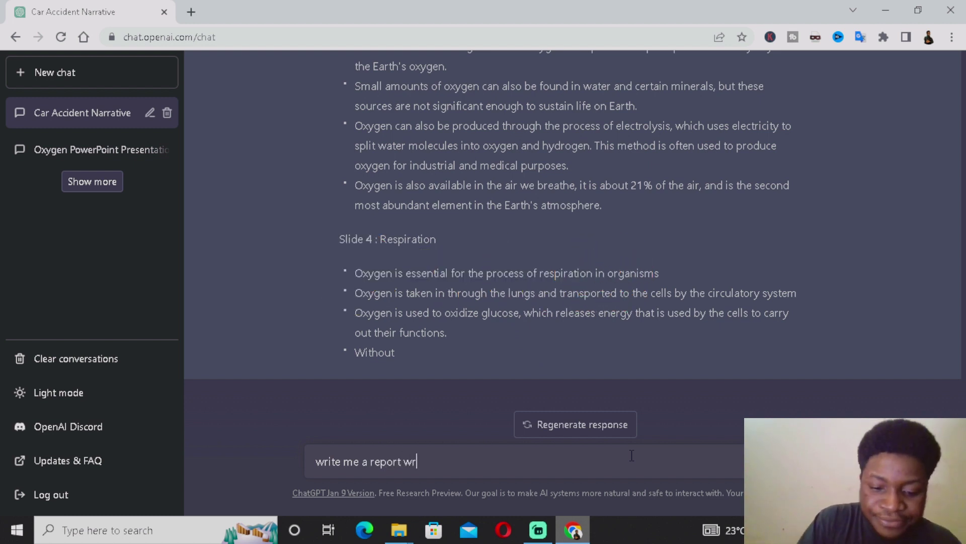
text(iting on)
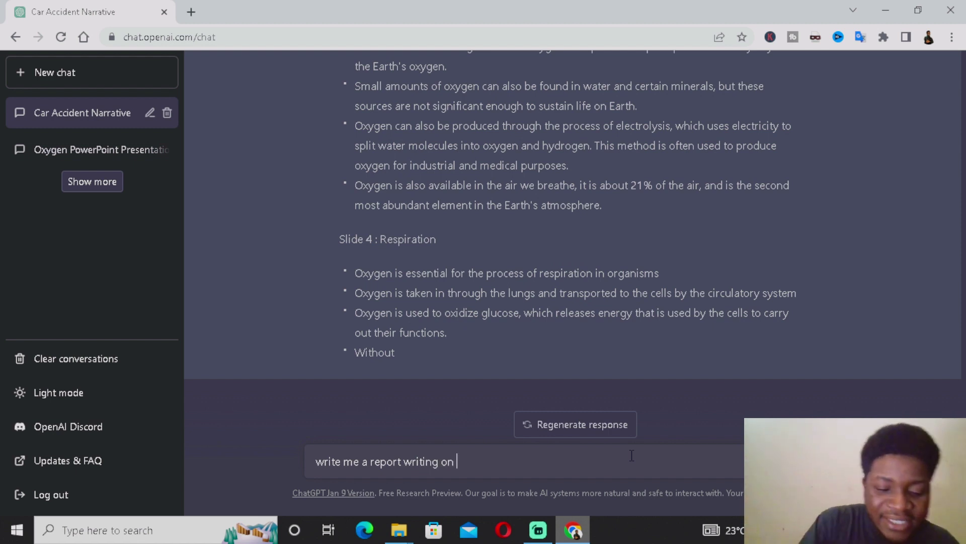
text( governmet o)
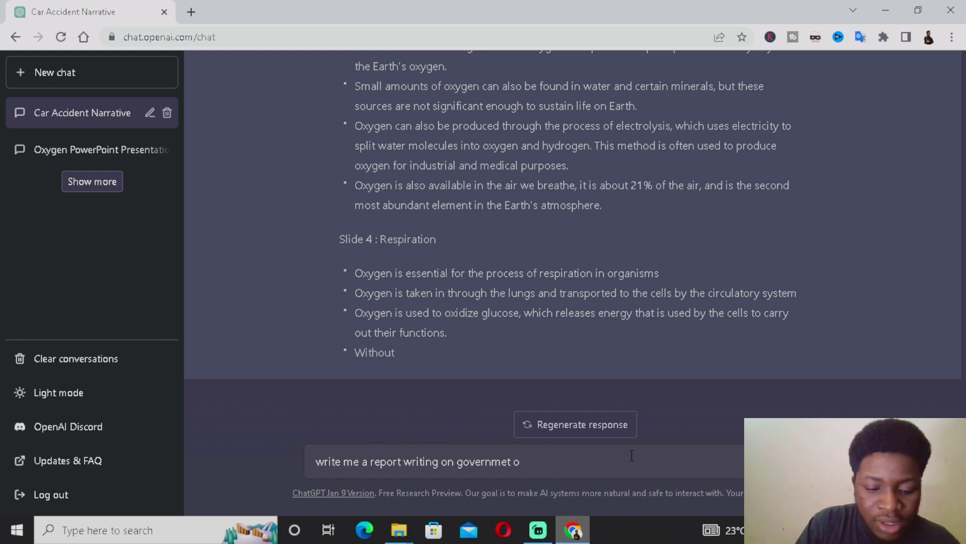
text(f gernmany)
key(Return)
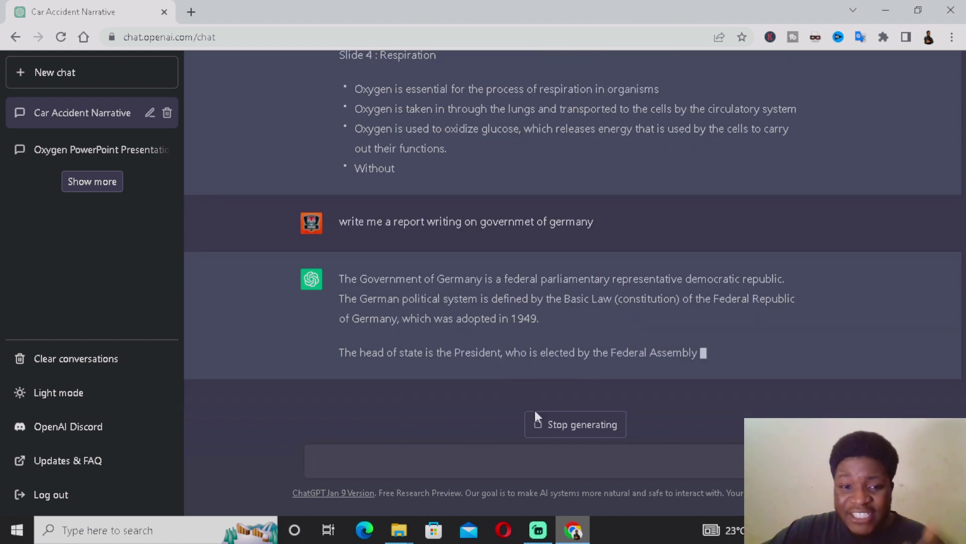
Stop generating the Germany report and submit the prompt "write me a project report on fabrication of a spoon".
click(548, 423)
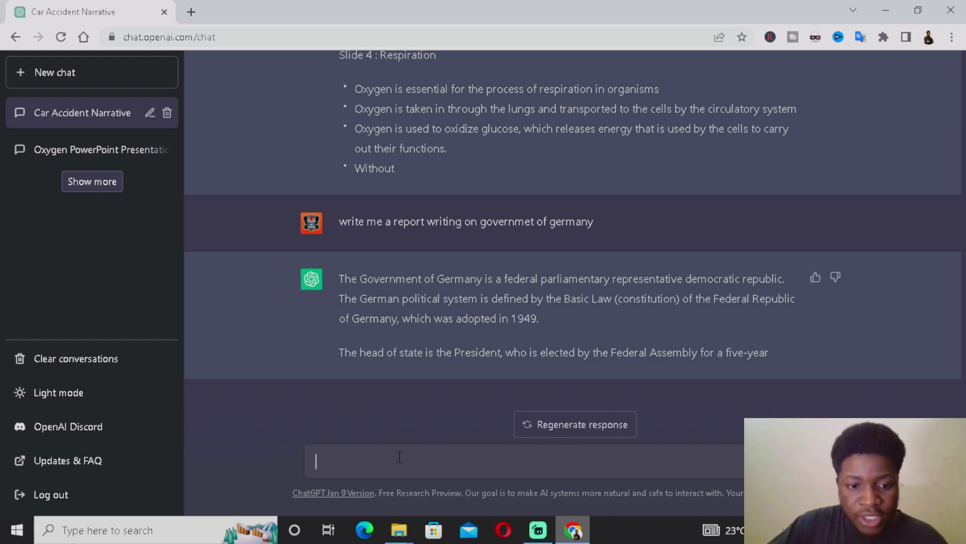
text(write me a proje)
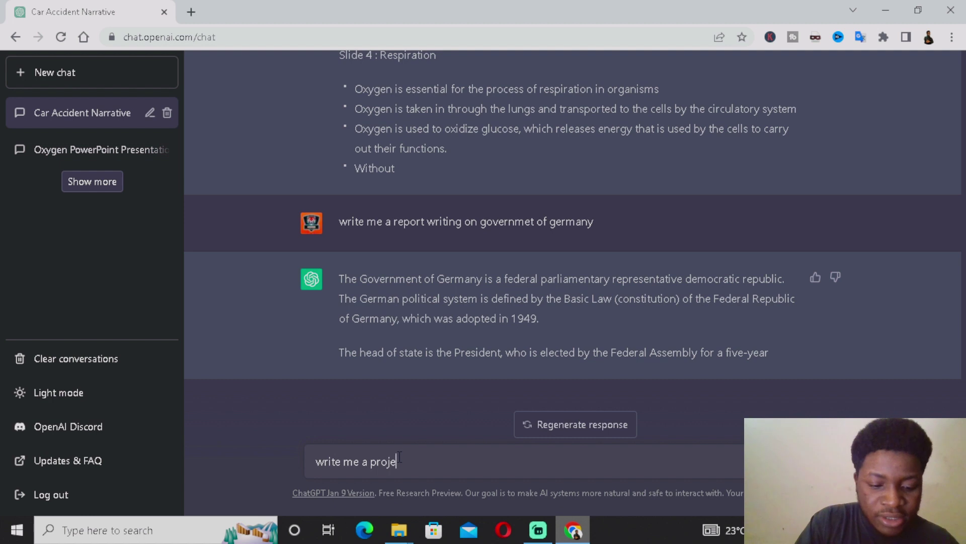
text(ct report on)
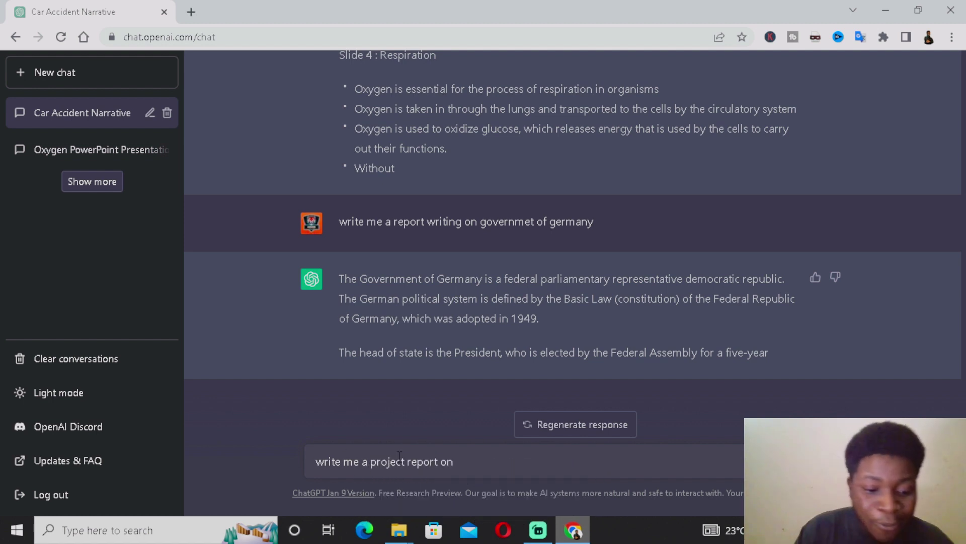
text(fabrication of a s)
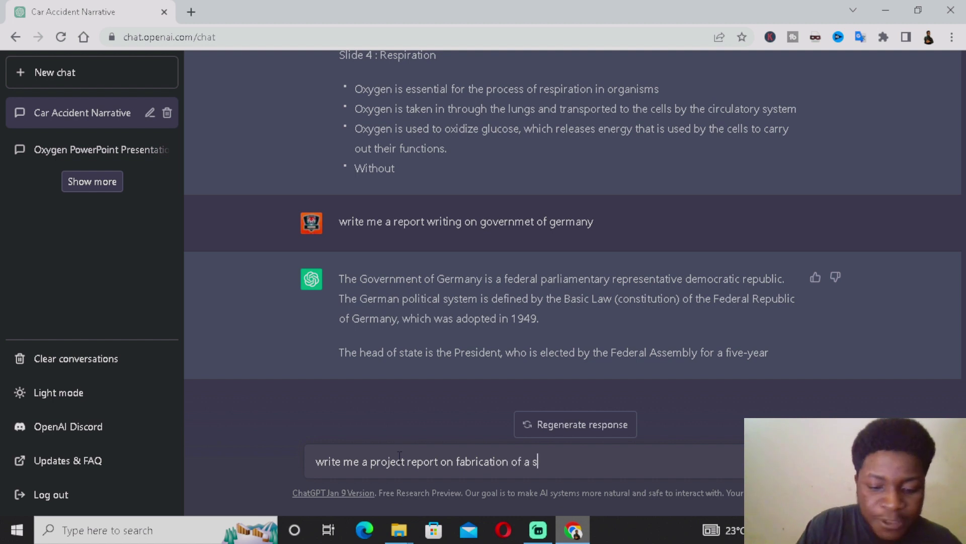
text(poon)
key(Return)
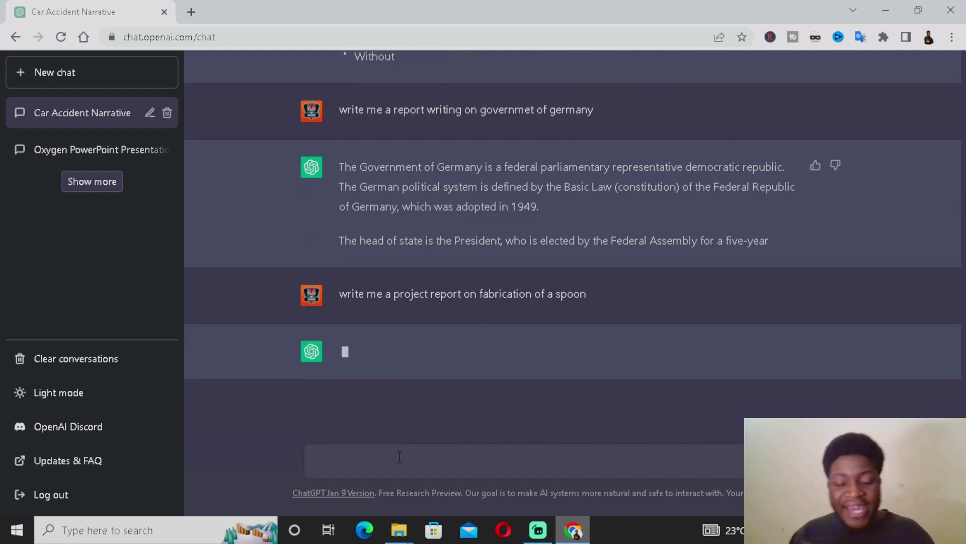